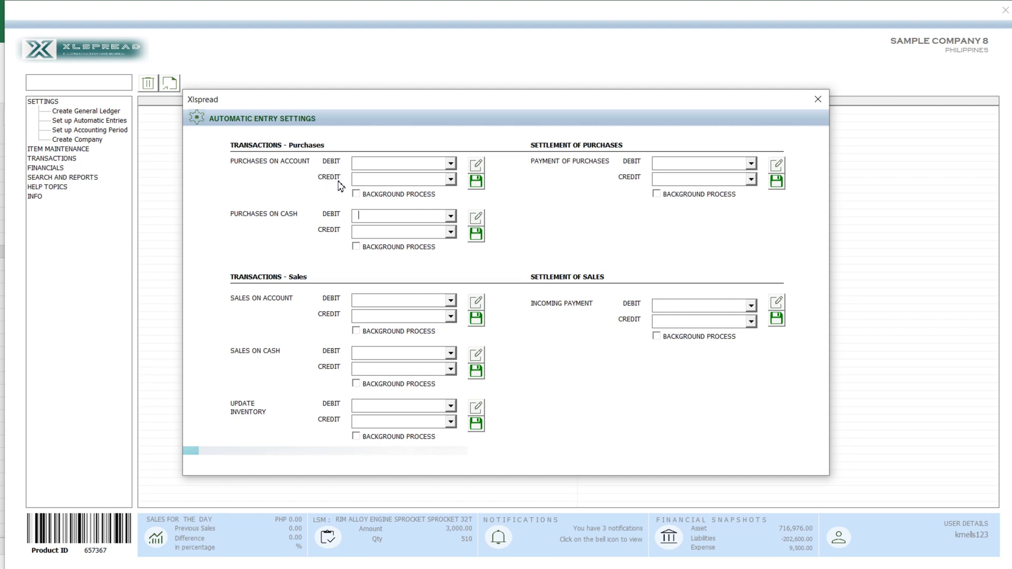
Step: Set the automatic entry for purchases on account to debit INVENTORY and credit ACCOUNTS PAYABLE
{"action": "left_click", "coordinate": [451, 164]}
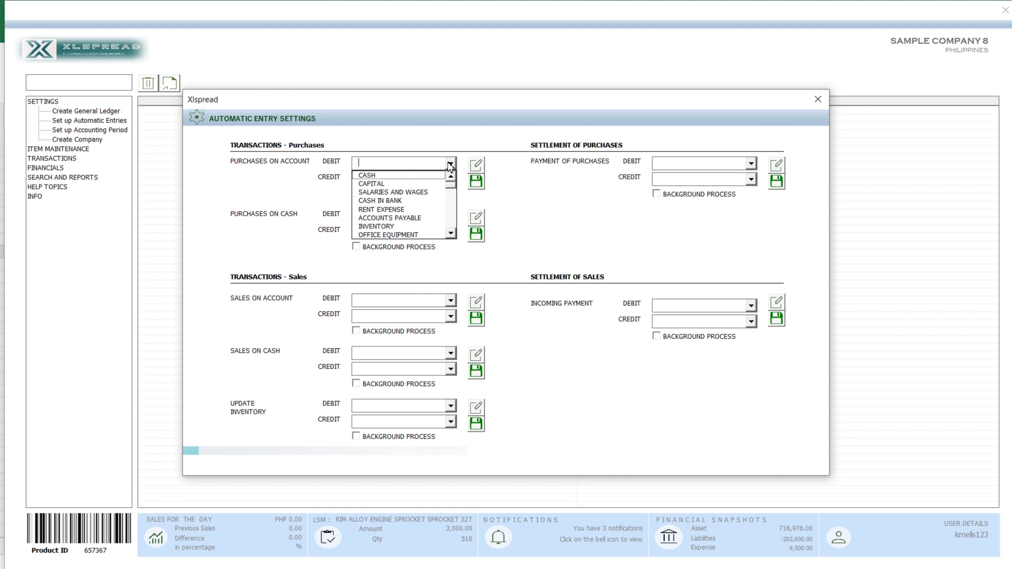
{"action": "left_click", "coordinate": [404, 227]}
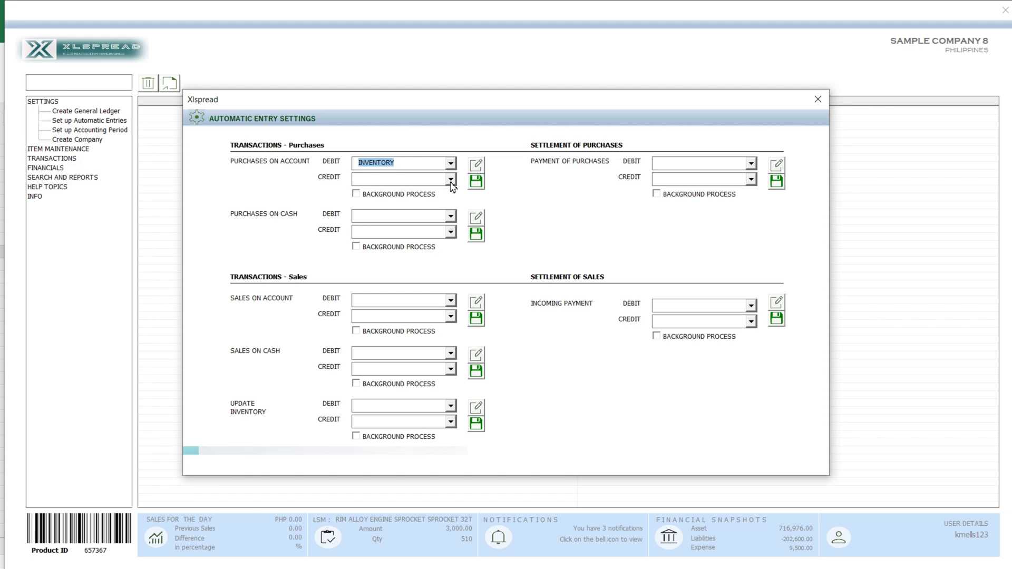
{"action": "left_click", "coordinate": [451, 180]}
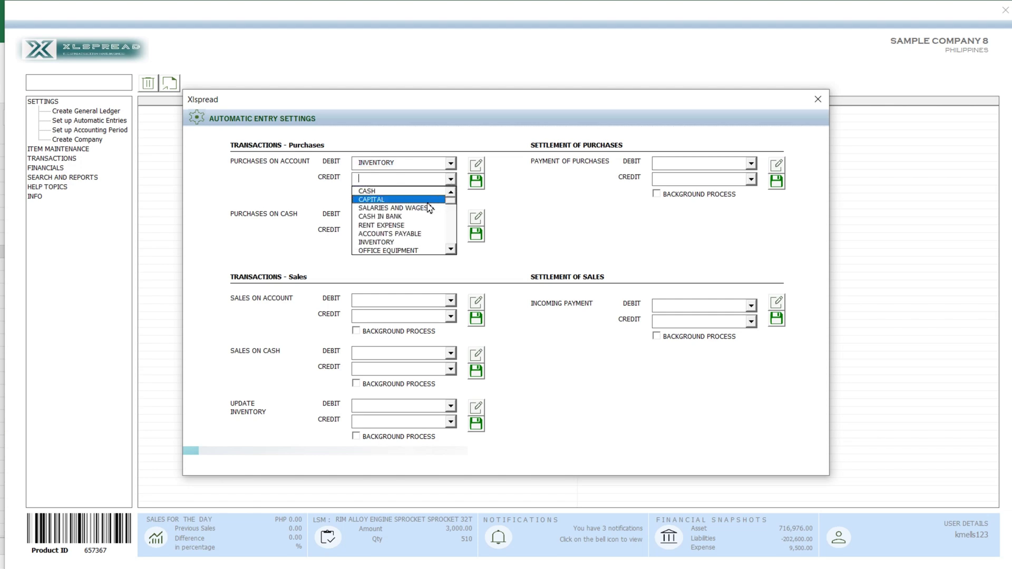
{"action": "left_click", "coordinate": [412, 234]}
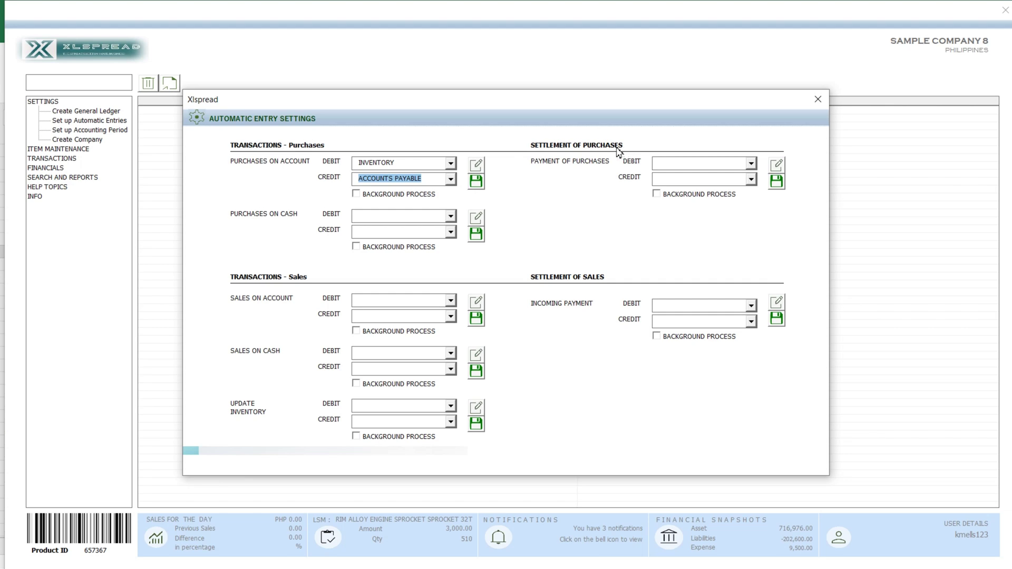
Step: Set the automatic entry for payment of purchases to debit ACCOUNTS PAYABLE and credit CASH
{"action": "left_click", "coordinate": [777, 165]}
{"action": "left_click", "coordinate": [751, 164]}
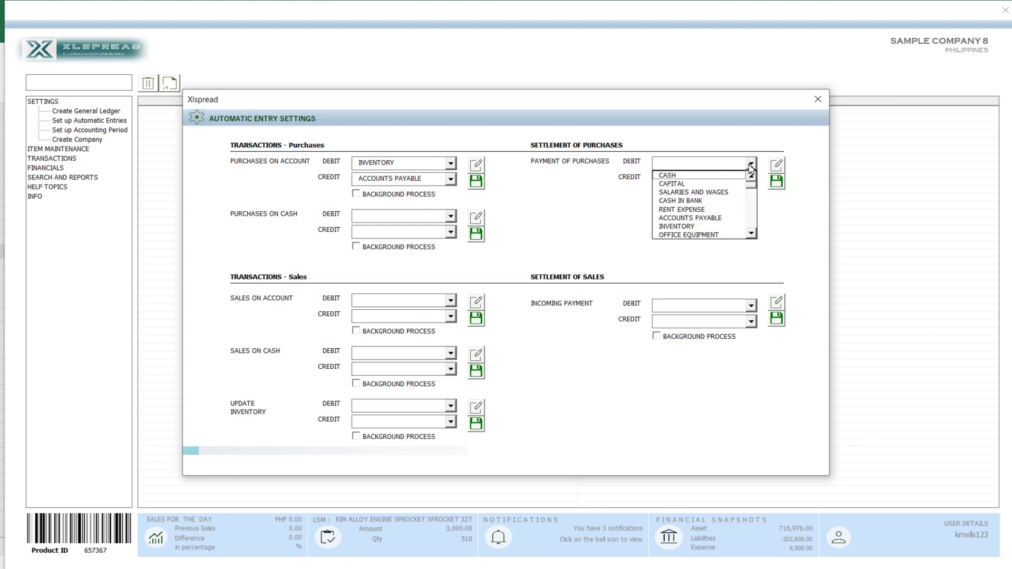
{"action": "left_click", "coordinate": [430, 182]}
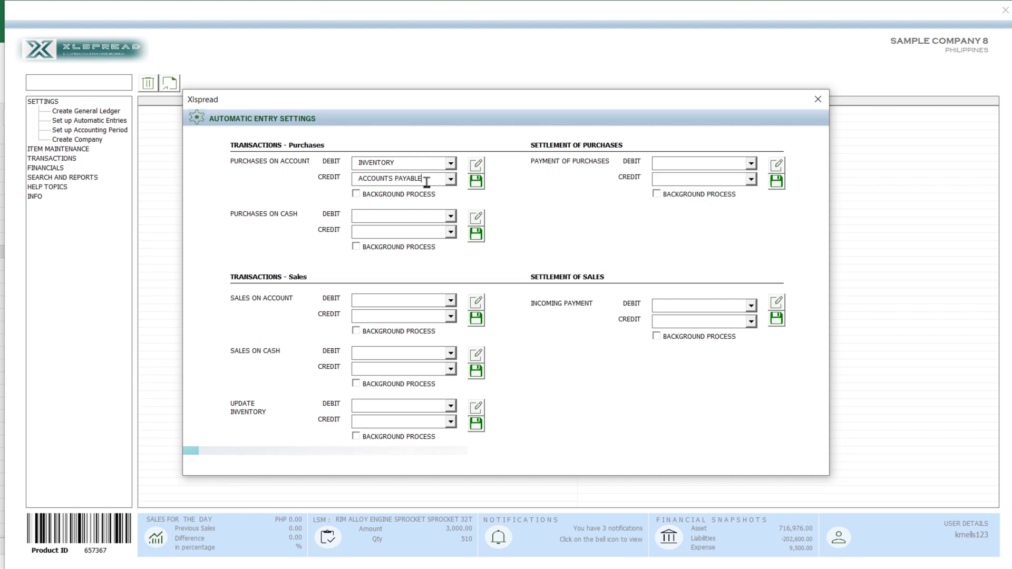
{"action": "left_click_drag", "start_coordinate": [429, 182], "coordinate": [348, 185]}
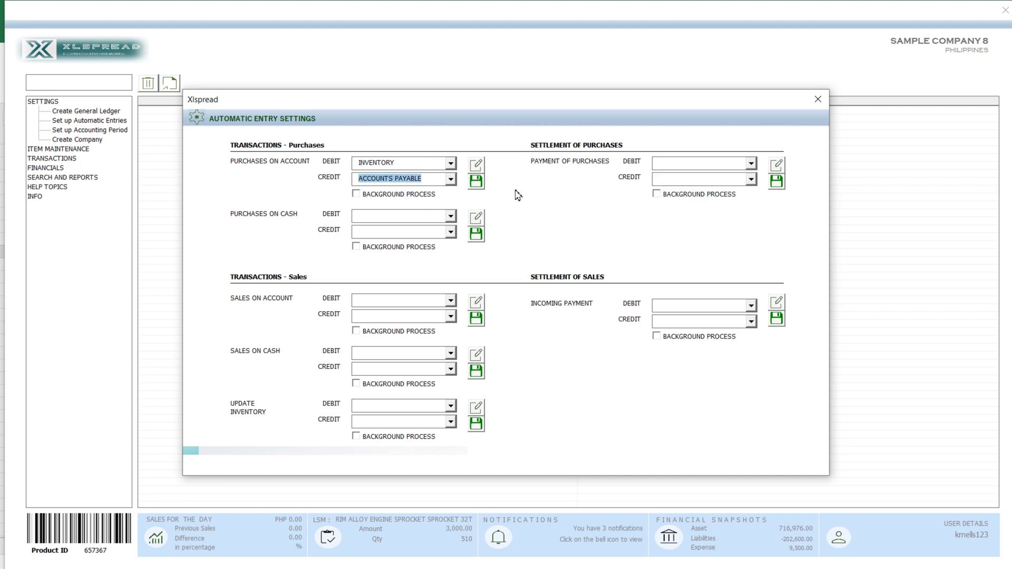
{"action": "left_click", "coordinate": [750, 164]}
{"action": "left_click", "coordinate": [701, 219]}
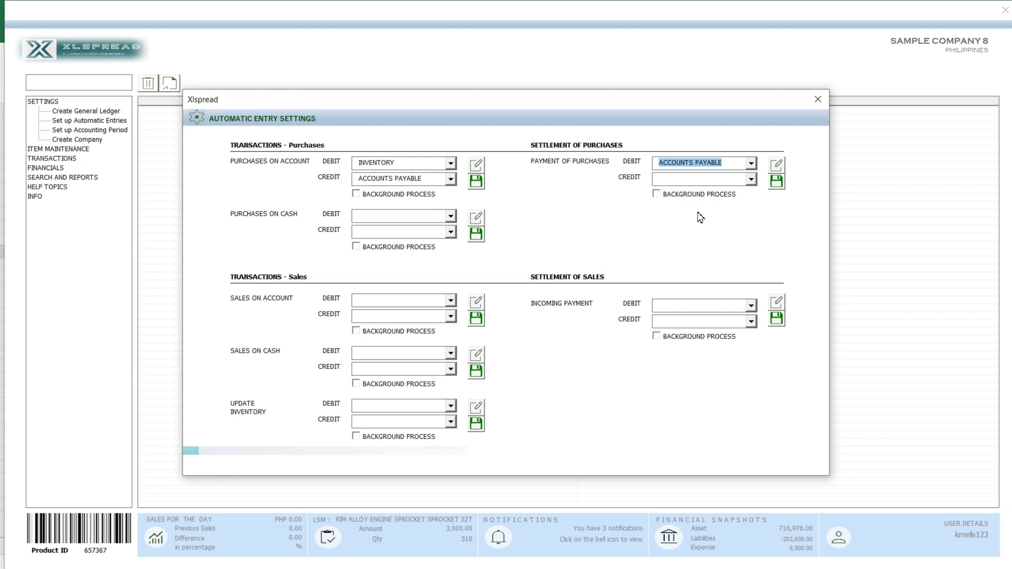
{"action": "left_click", "coordinate": [751, 180]}
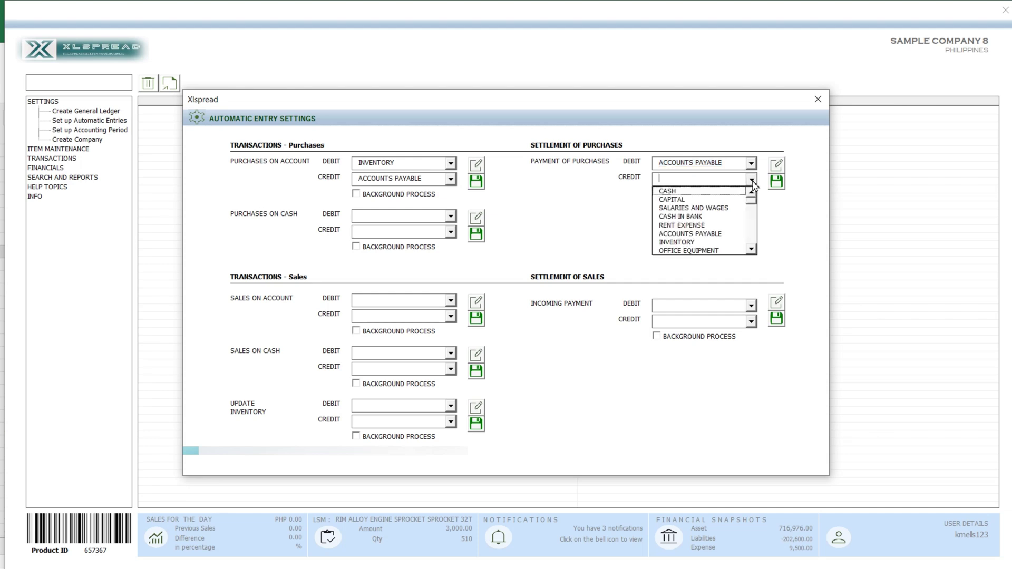
{"action": "left_click", "coordinate": [727, 193]}
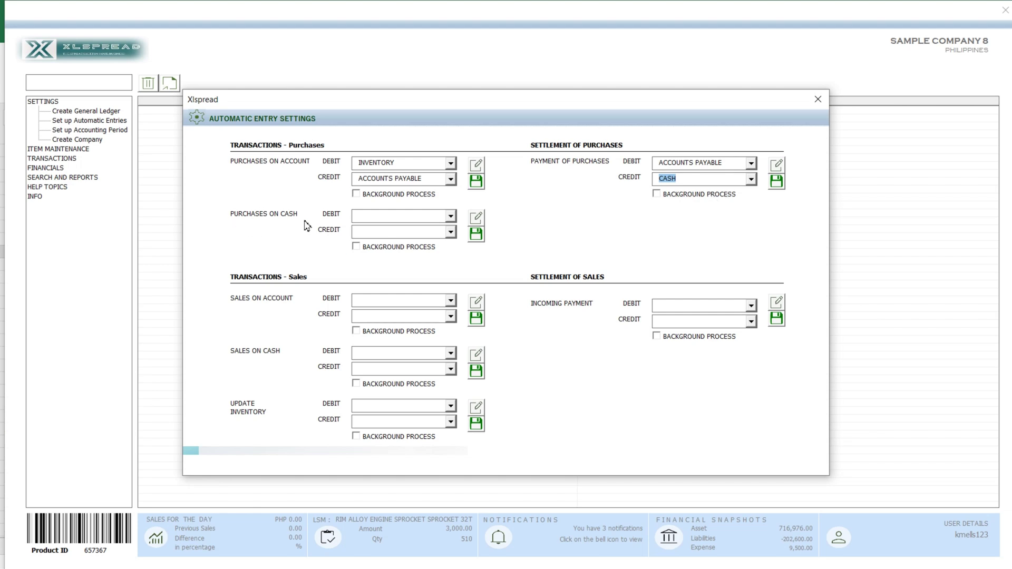
Step: Set the automatic entry for purchases on cash to debit INVENTORY and credit CASH
{"action": "left_click", "coordinate": [377, 221]}
{"action": "left_click", "coordinate": [452, 218]}
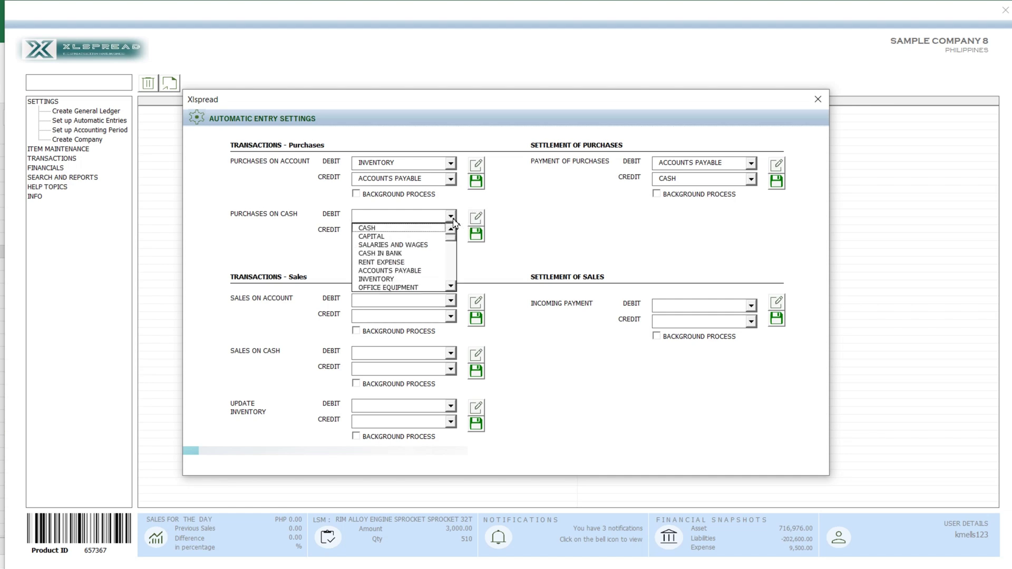
{"action": "left_click", "coordinate": [388, 279]}
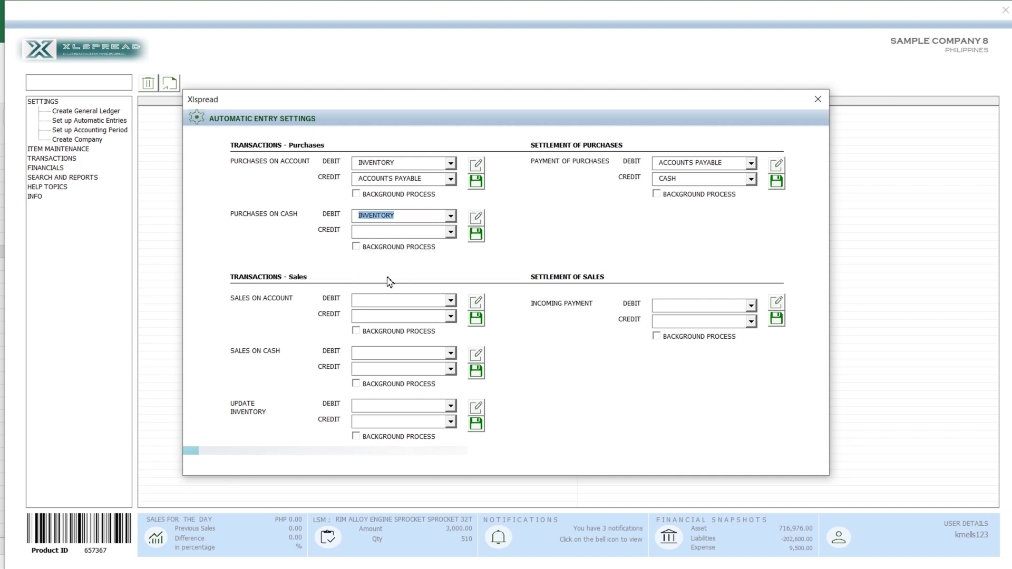
{"action": "left_click", "coordinate": [451, 234]}
{"action": "left_click", "coordinate": [432, 242]}
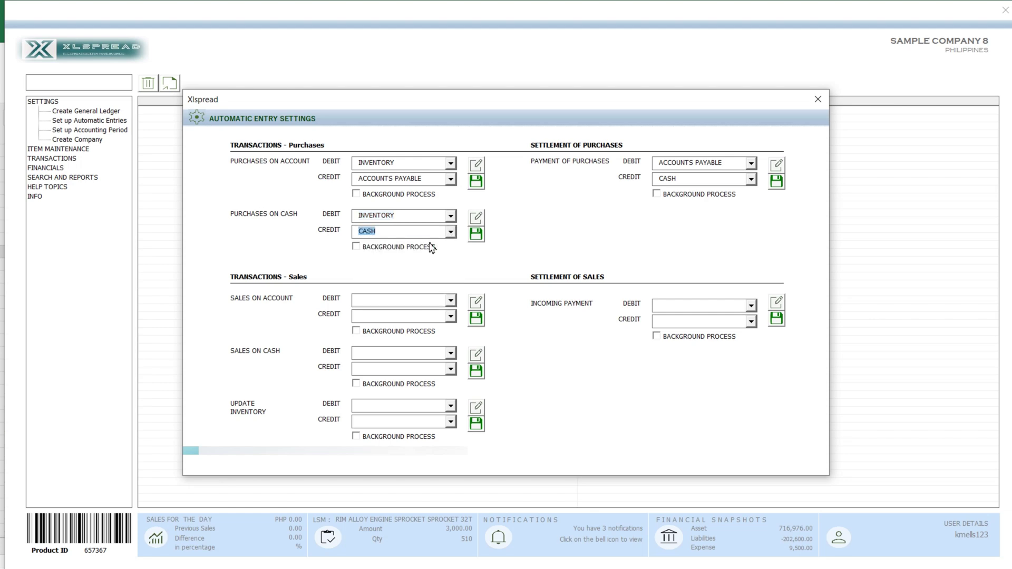
Step: Save the automatic entries for purchases on account, purchases on cash and payment of purchases, and close the settings
{"action": "left_click", "coordinate": [477, 184]}
{"action": "left_click", "coordinate": [476, 234]}
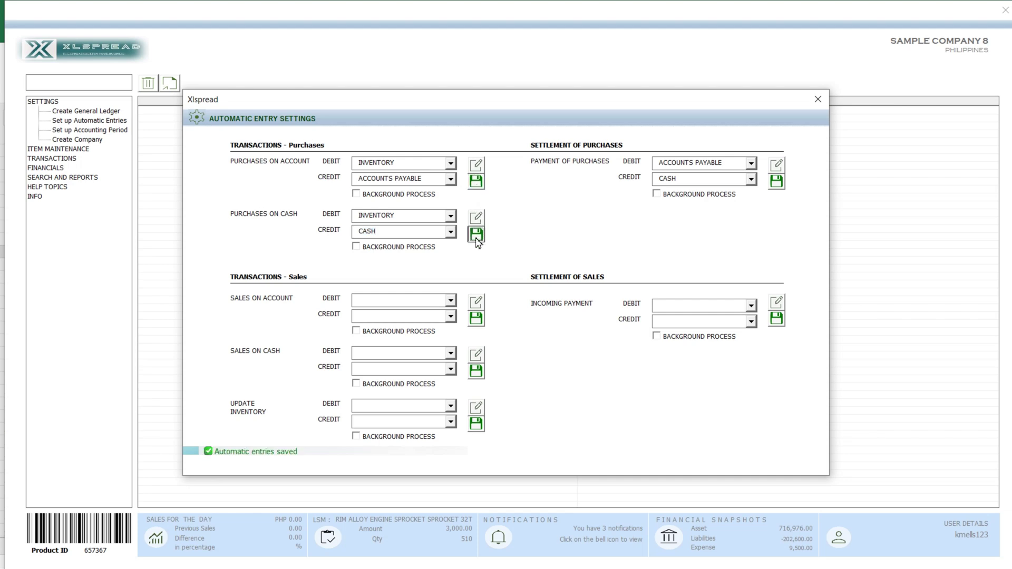
{"action": "left_click", "coordinate": [776, 181]}
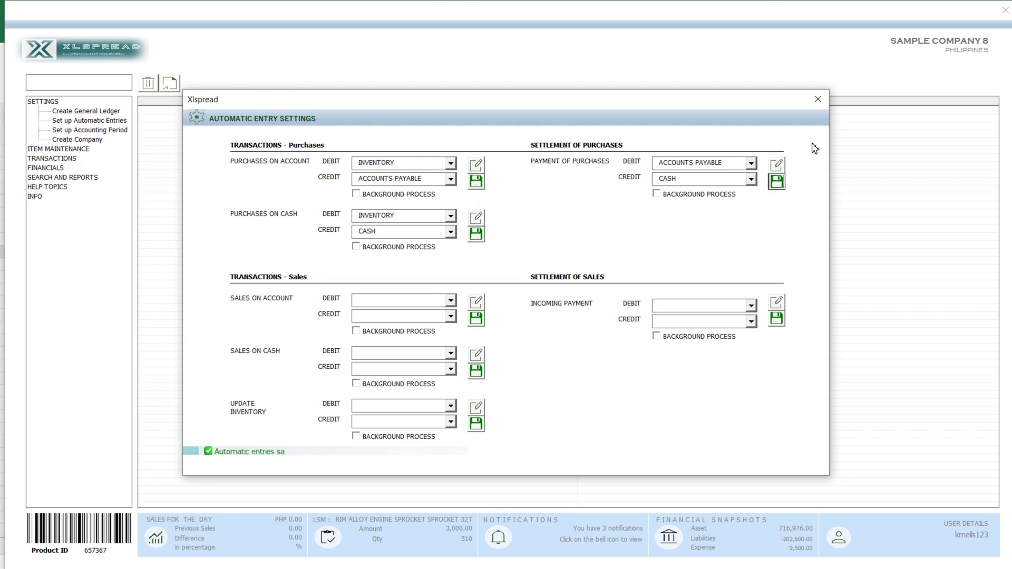
{"action": "left_click", "coordinate": [819, 101]}
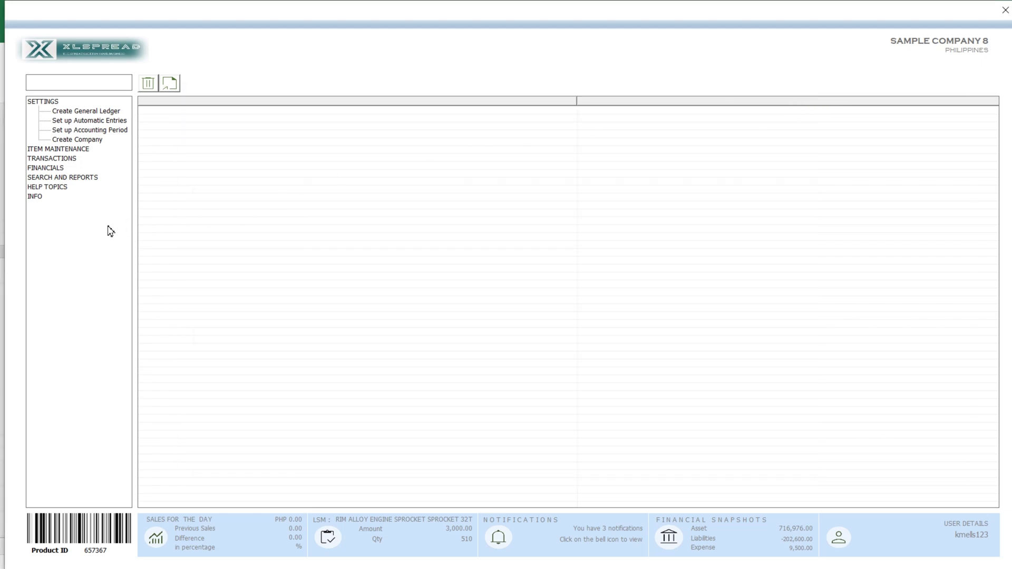
Step: Start a purchases transaction and add item 12399, WASHER NUT, with a quantity of 5
{"action": "left_click", "coordinate": [52, 160]}
{"action": "left_click", "coordinate": [59, 168]}
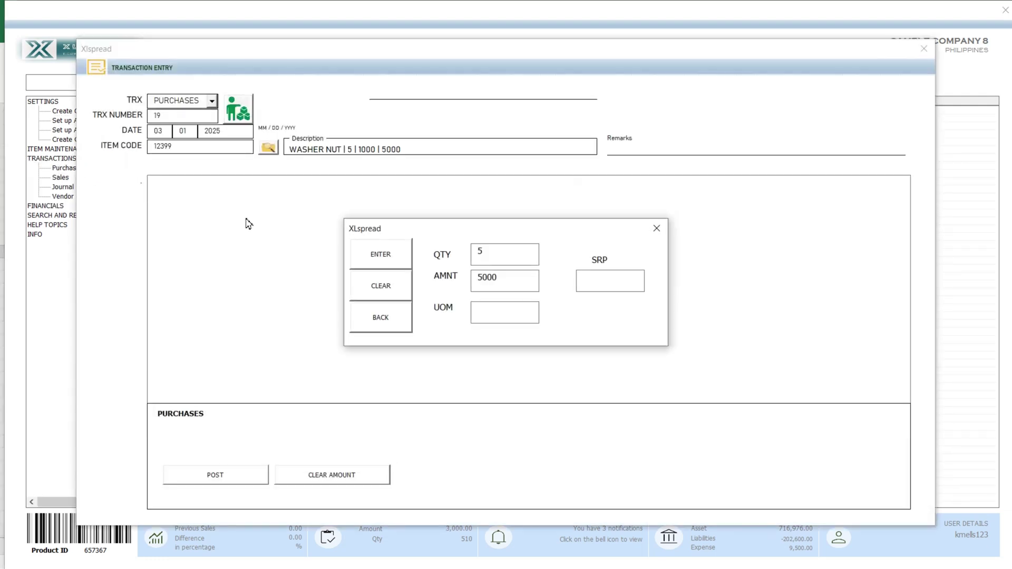
{"action": "left_click", "coordinate": [378, 257]}
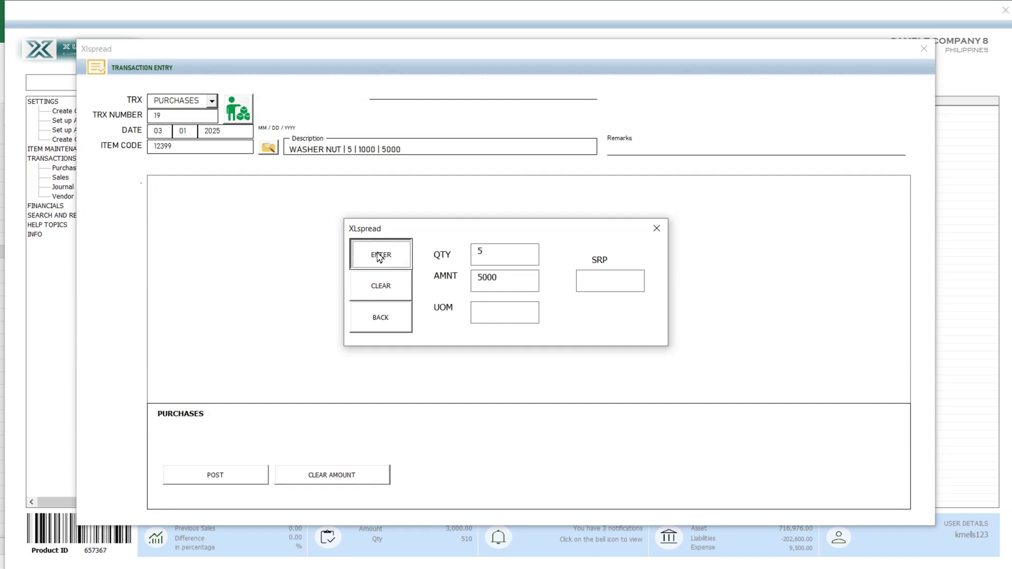
Step: Assign SAMPLE VENDOR 1 to the purchase with ON ACCOUNT/CREDIT pay terms and save the vendor details
{"action": "left_click", "coordinate": [241, 120]}
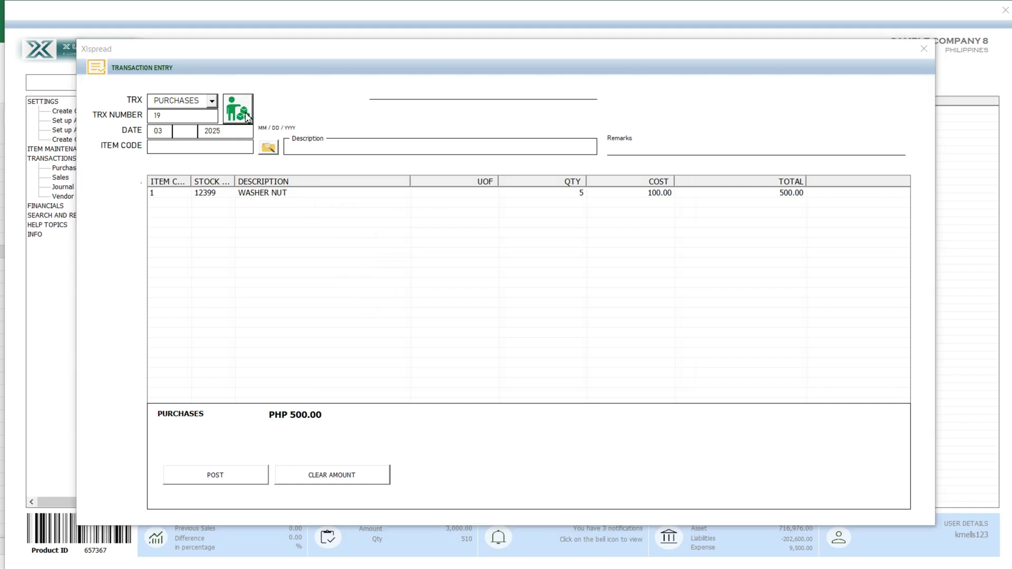
{"action": "left_click", "coordinate": [660, 235]}
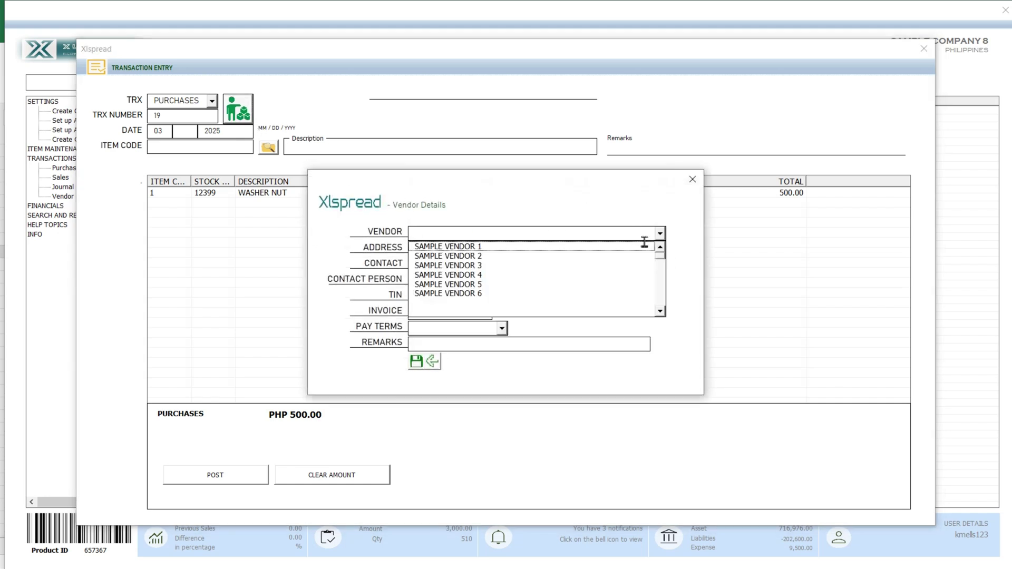
{"action": "left_click", "coordinate": [636, 246]}
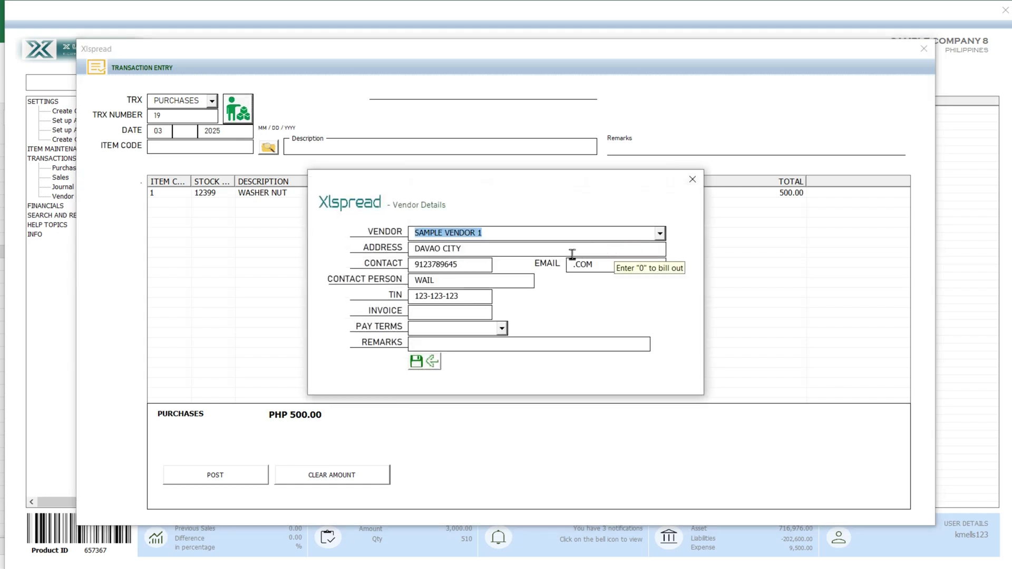
{"action": "left_click", "coordinate": [501, 331]}
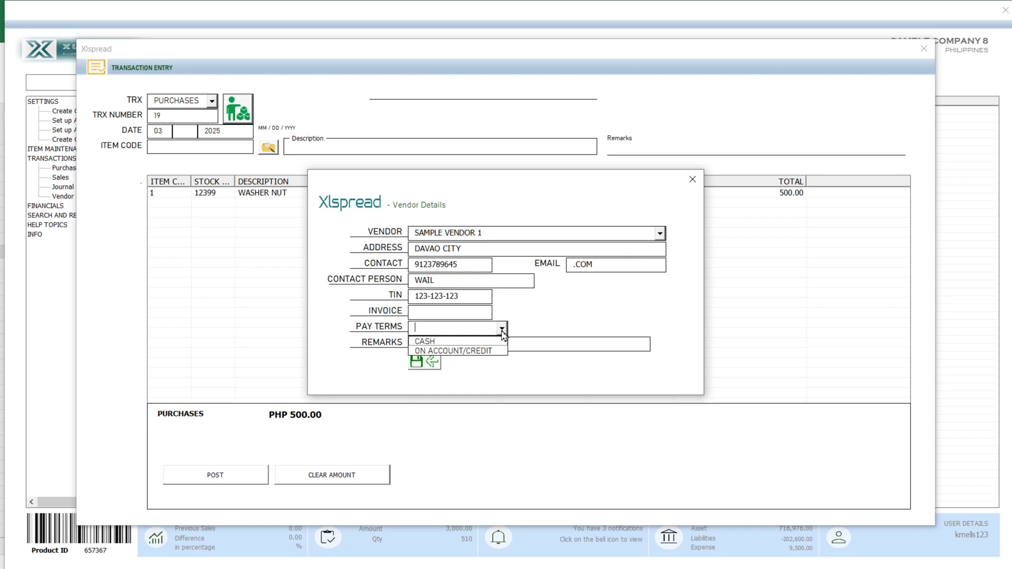
{"action": "left_click", "coordinate": [477, 350]}
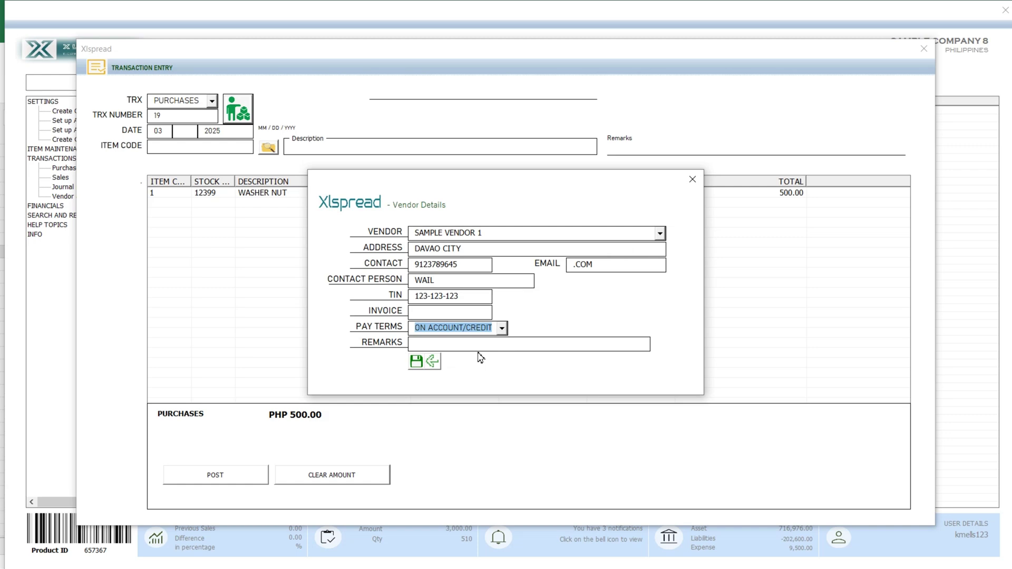
{"action": "left_click", "coordinate": [415, 362]}
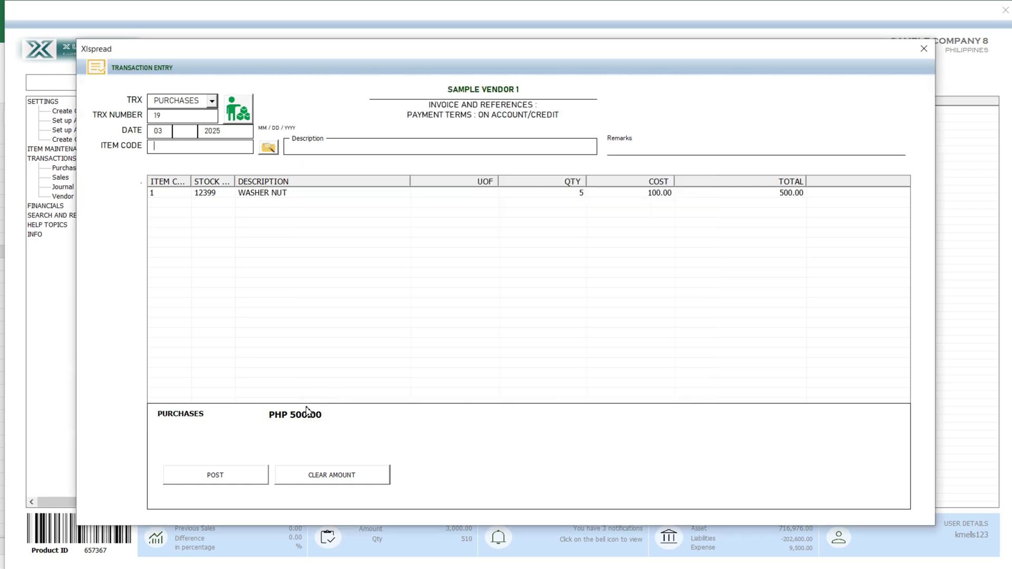
Step: Post the on-account purchase, then close its generated journal entry and the transaction entry form
{"action": "left_click", "coordinate": [207, 476]}
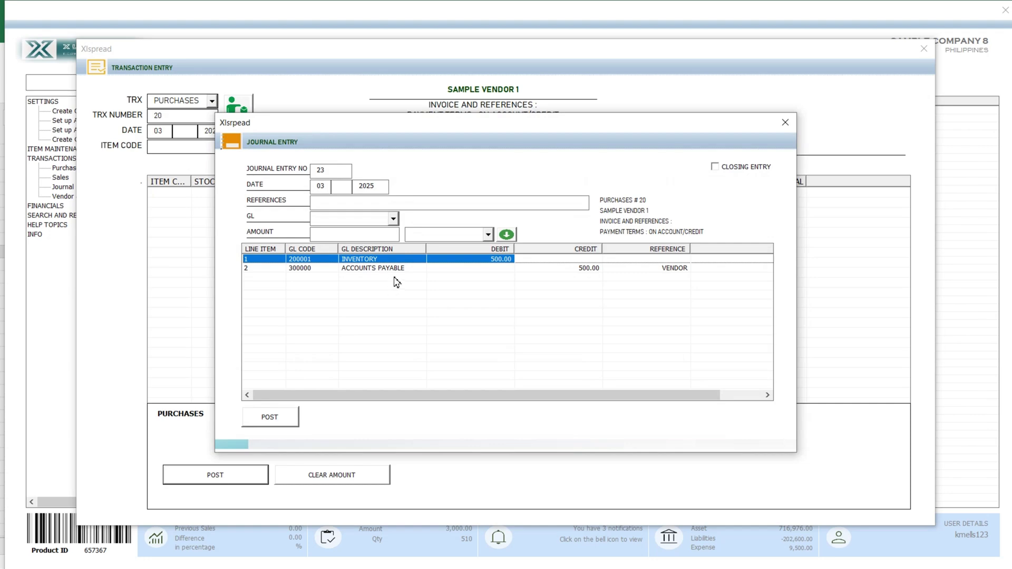
{"action": "left_click", "coordinate": [785, 122]}
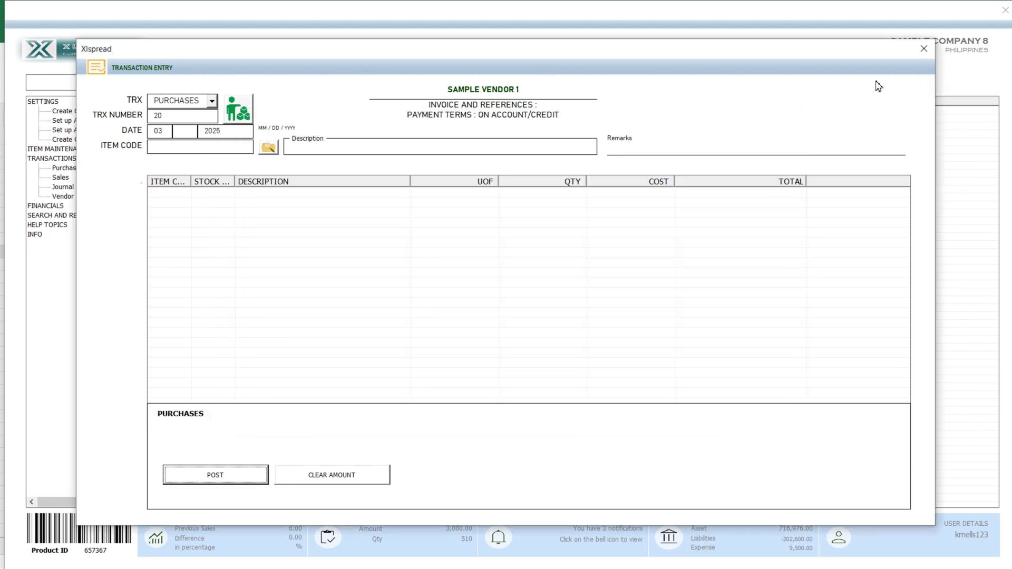
{"action": "left_click", "coordinate": [923, 49]}
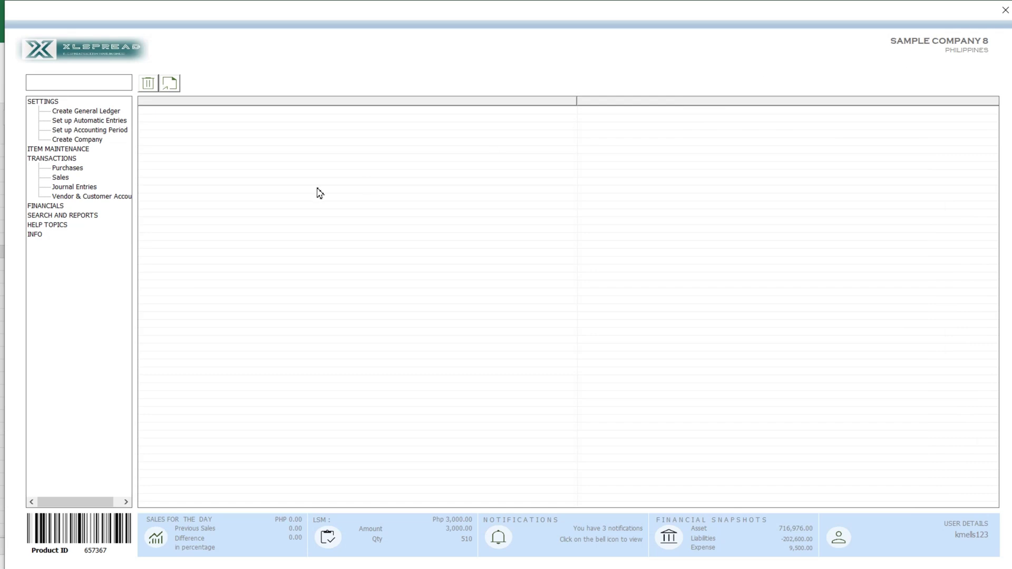
Step: Create another purchase of 5 WASHER NUT, item 12399, from SAMPLE VENDOR 2 with CASH pay terms saved in the vendor details
{"action": "left_click", "coordinate": [67, 168]}
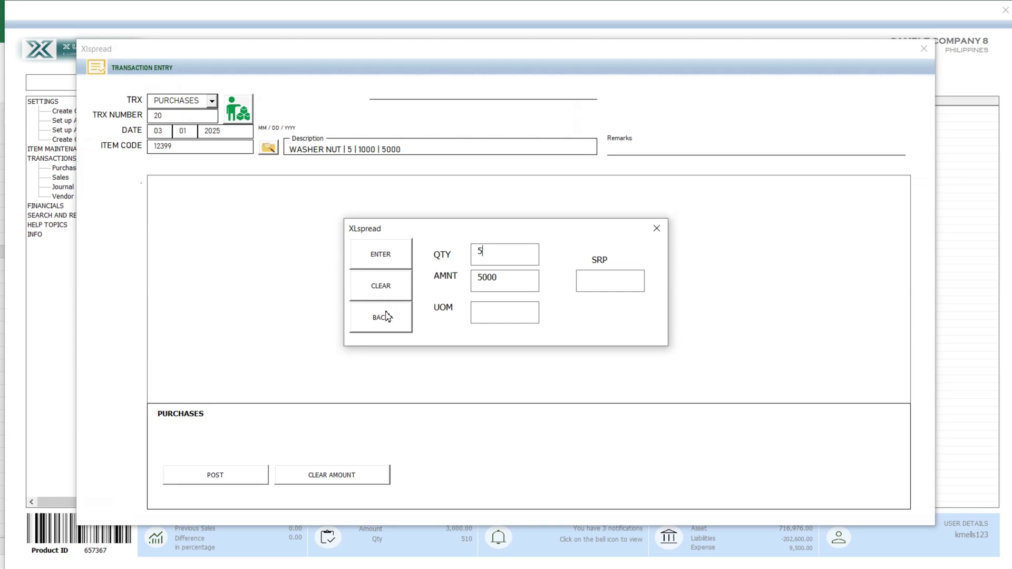
{"action": "left_click", "coordinate": [384, 257]}
{"action": "left_click", "coordinate": [248, 120]}
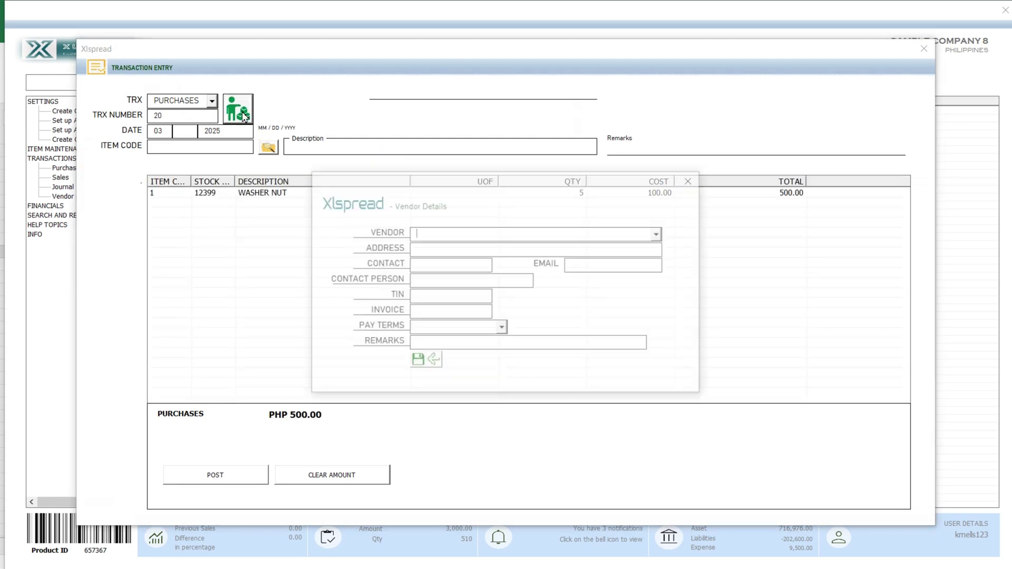
{"action": "left_click", "coordinate": [659, 234]}
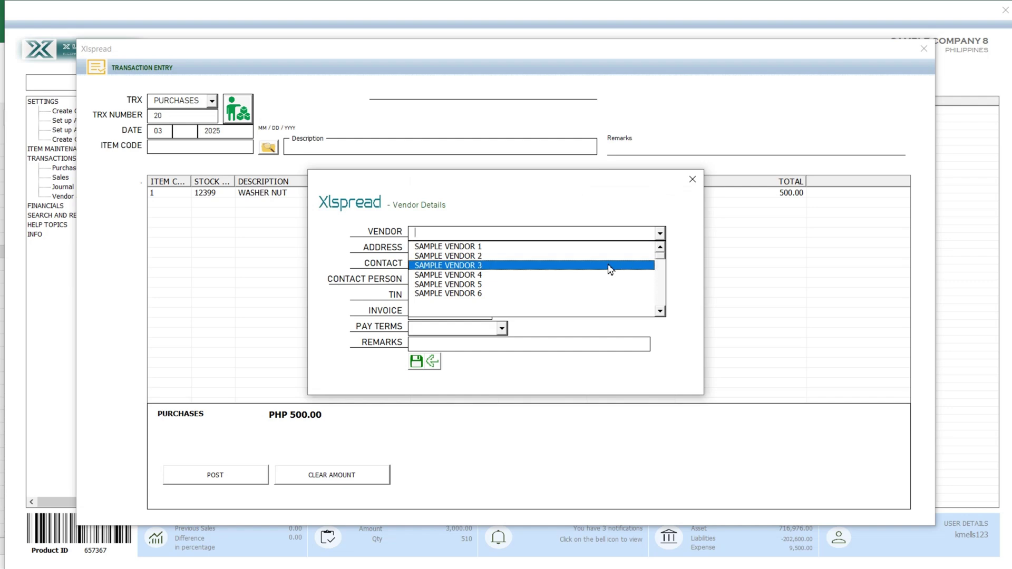
{"action": "left_click", "coordinate": [606, 258]}
{"action": "left_click", "coordinate": [501, 328]}
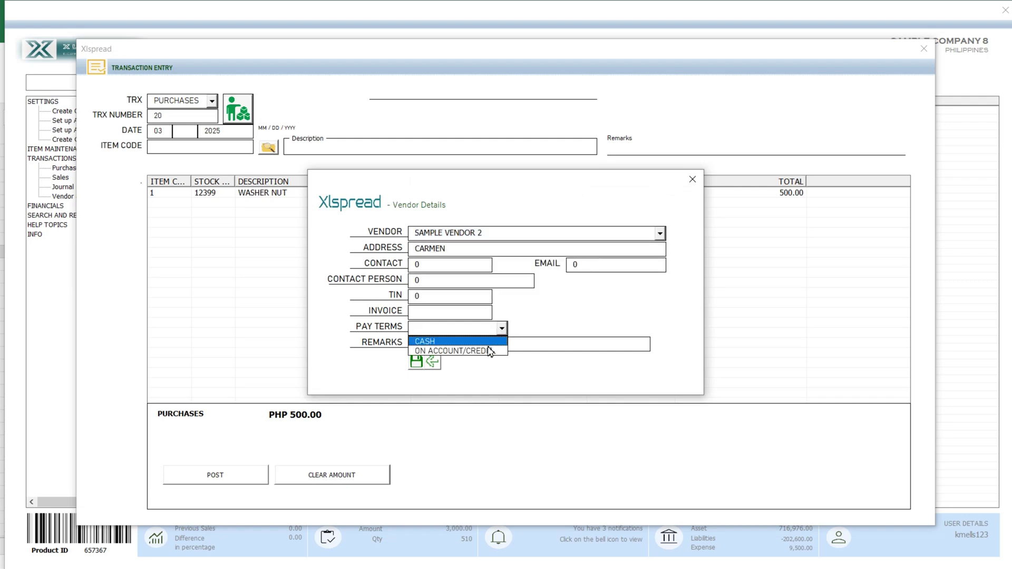
{"action": "left_click", "coordinate": [488, 339]}
{"action": "left_click", "coordinate": [417, 362]}
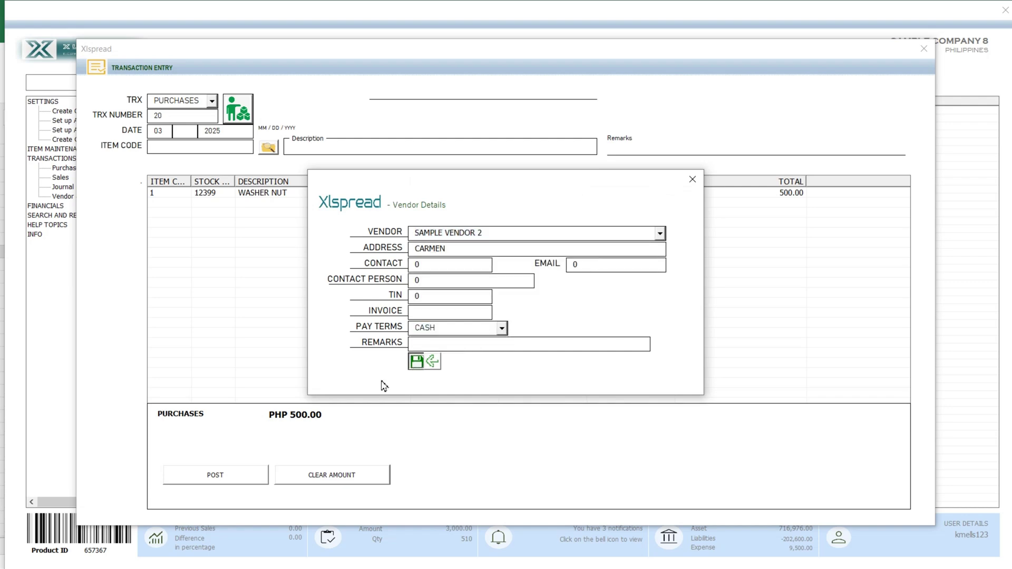
Step: Post the cash purchase, check the CASH and INVENTORY lines of its journal entry, and close that entry
{"action": "left_click", "coordinate": [218, 476]}
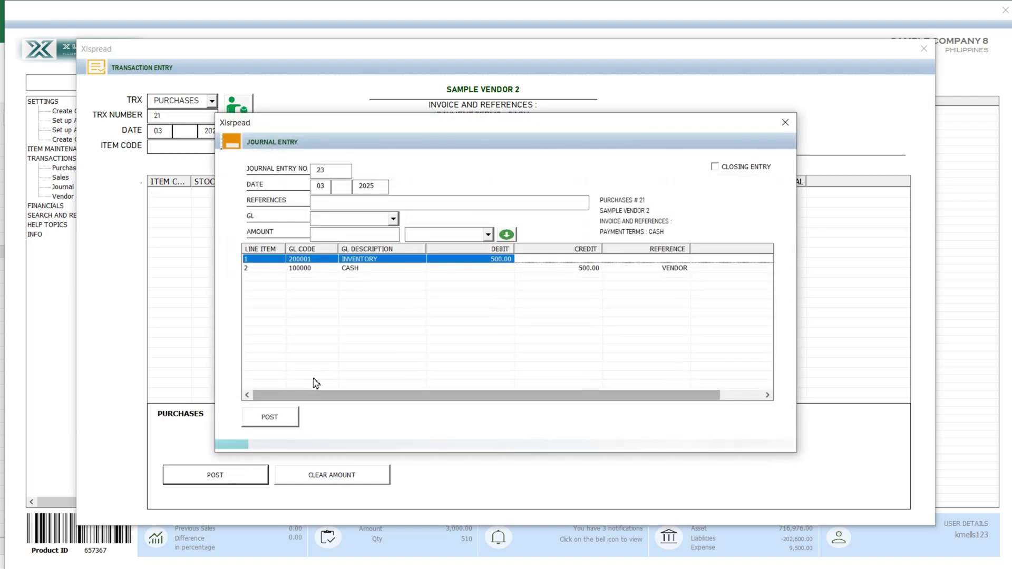
{"action": "left_click", "coordinate": [368, 268]}
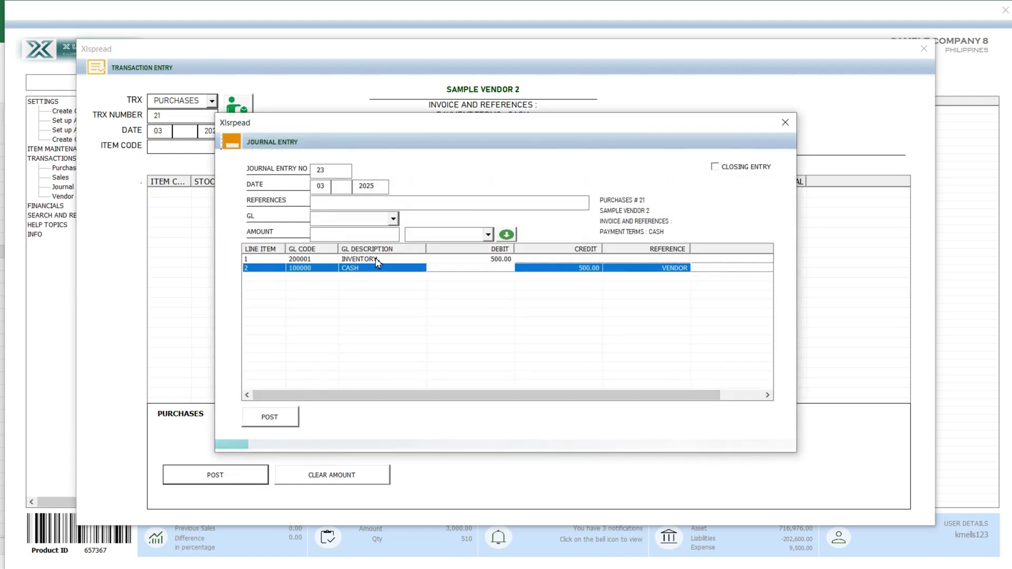
{"action": "left_click", "coordinate": [376, 258]}
{"action": "left_click", "coordinate": [785, 123]}
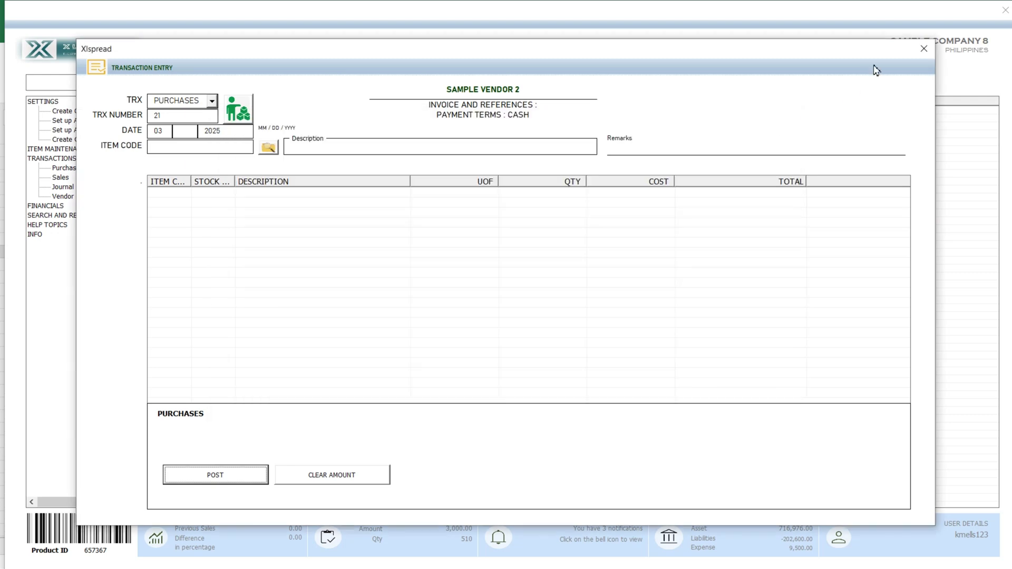
Step: Close the transaction entry form and display the UNPAID entries of vendor SAMPLE VENDOR 1 in the vendor and customer balances
{"action": "left_click", "coordinate": [923, 48]}
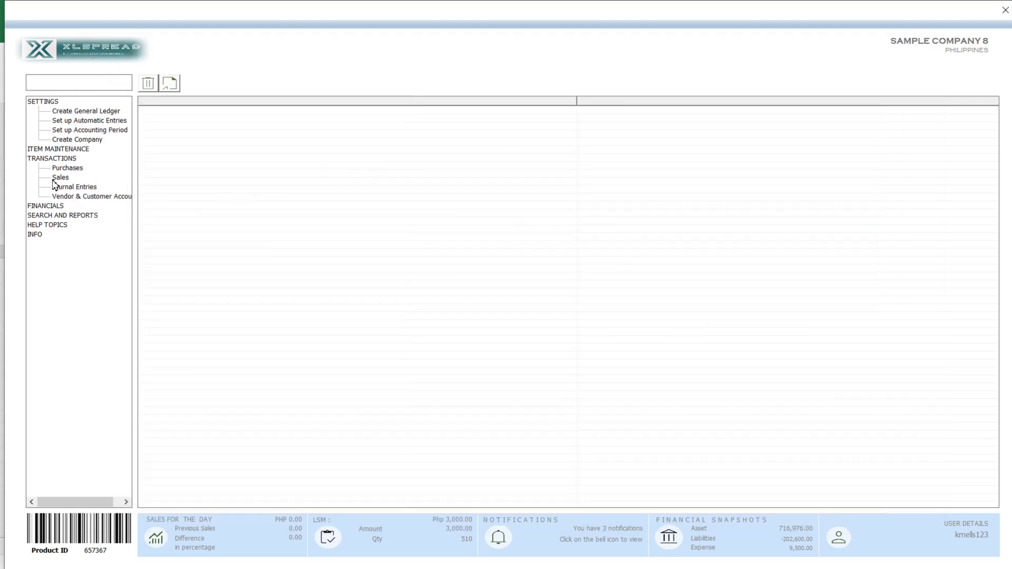
{"action": "left_click", "coordinate": [59, 198]}
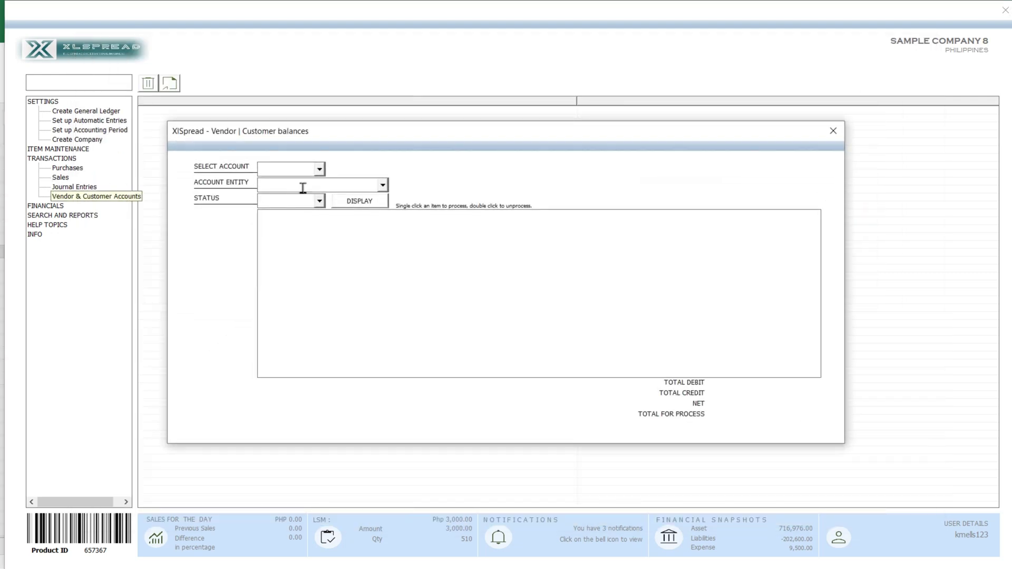
{"action": "left_click", "coordinate": [318, 170]}
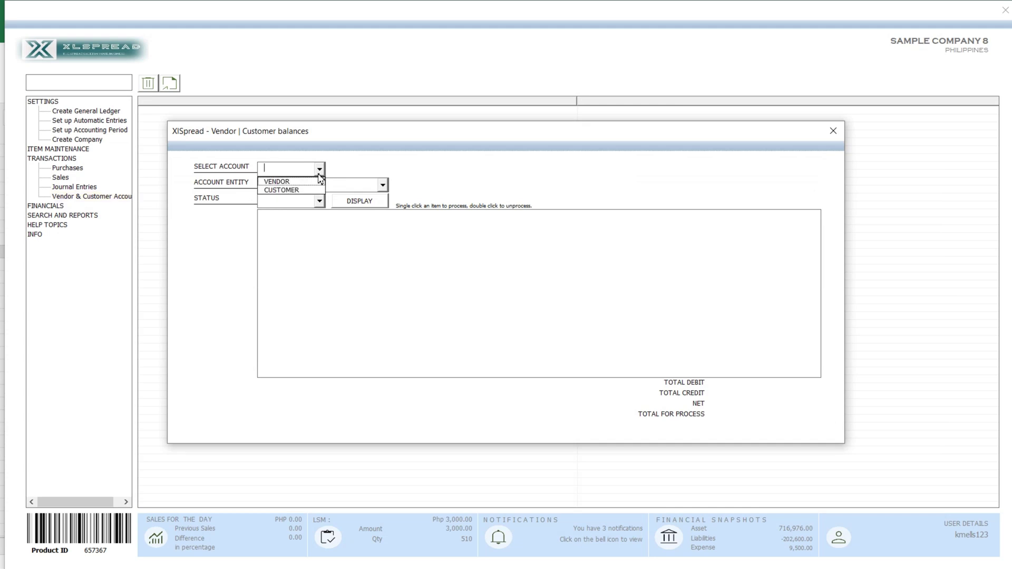
{"action": "left_click", "coordinate": [309, 181]}
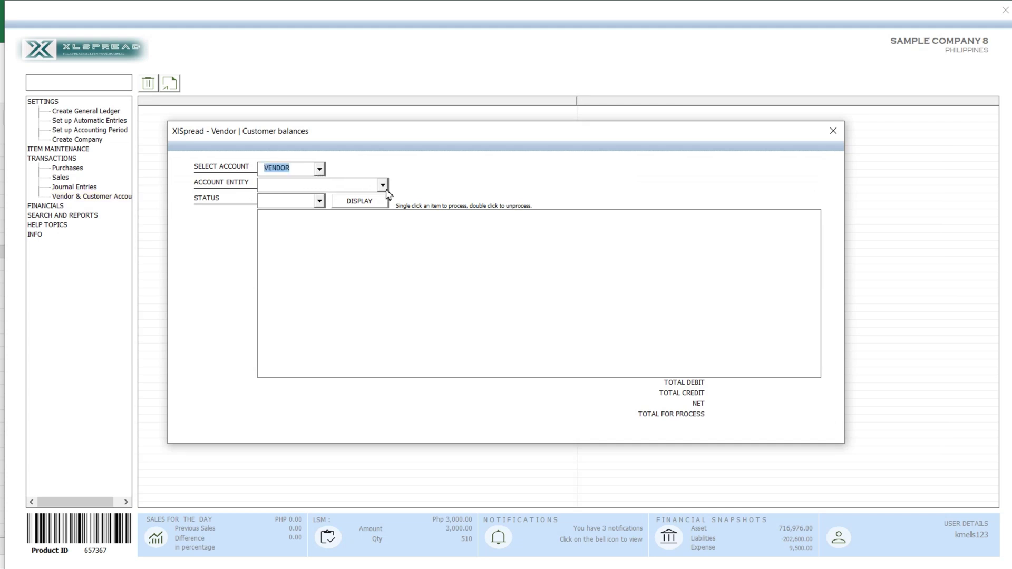
{"action": "left_click", "coordinate": [384, 186]}
{"action": "left_click", "coordinate": [369, 197]}
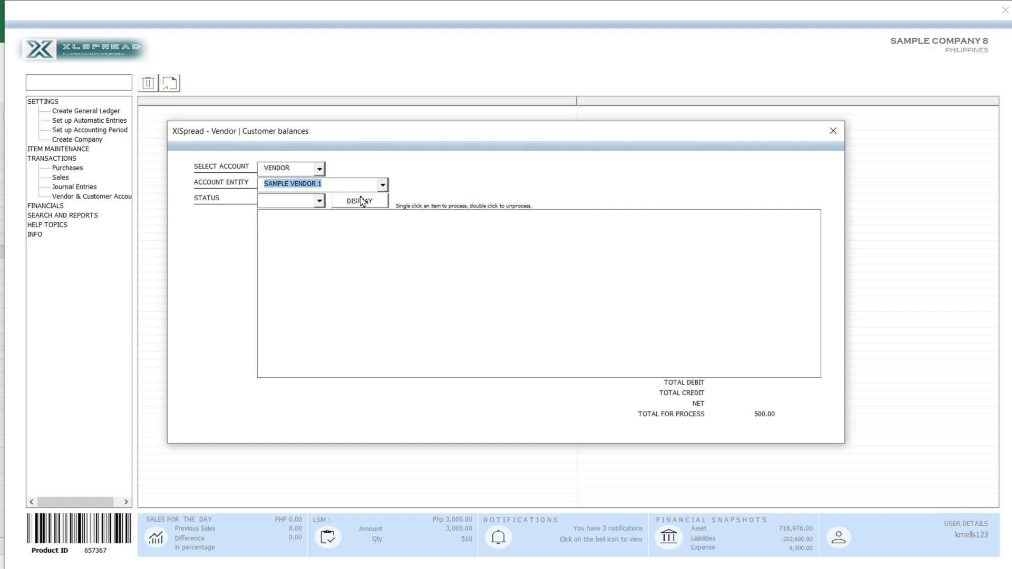
{"action": "left_click", "coordinate": [320, 202]}
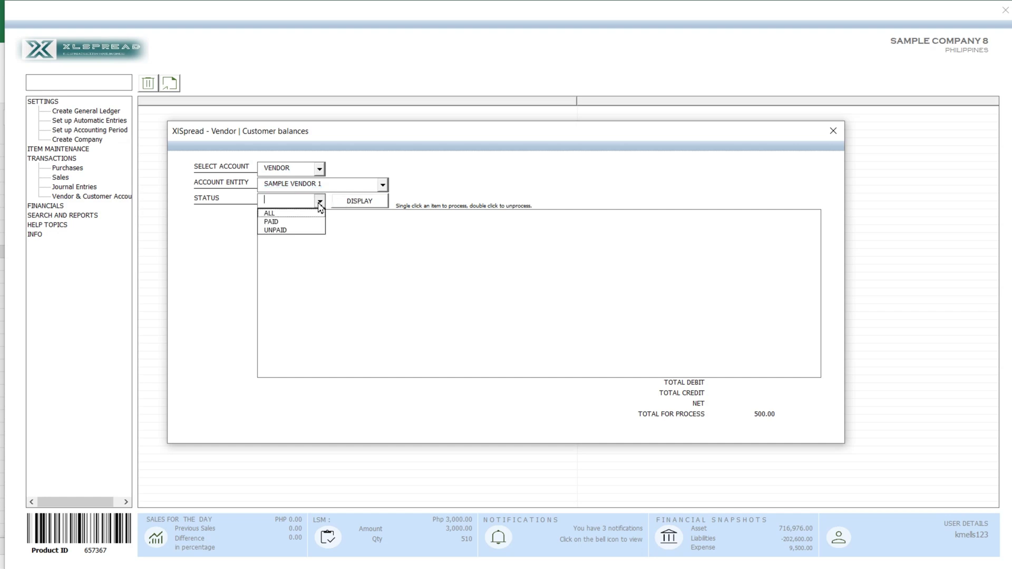
{"action": "left_click", "coordinate": [300, 235]}
{"action": "left_click", "coordinate": [357, 205]}
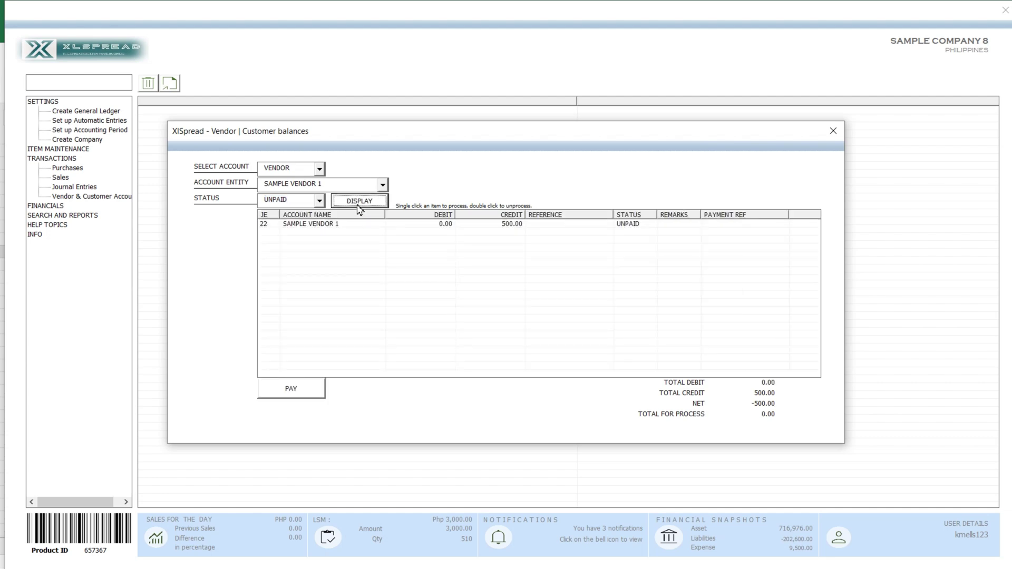
Step: Mark SAMPLE VENDOR 1's unpaid 500.00 entry for processing and pay it
{"action": "left_click", "coordinate": [497, 229]}
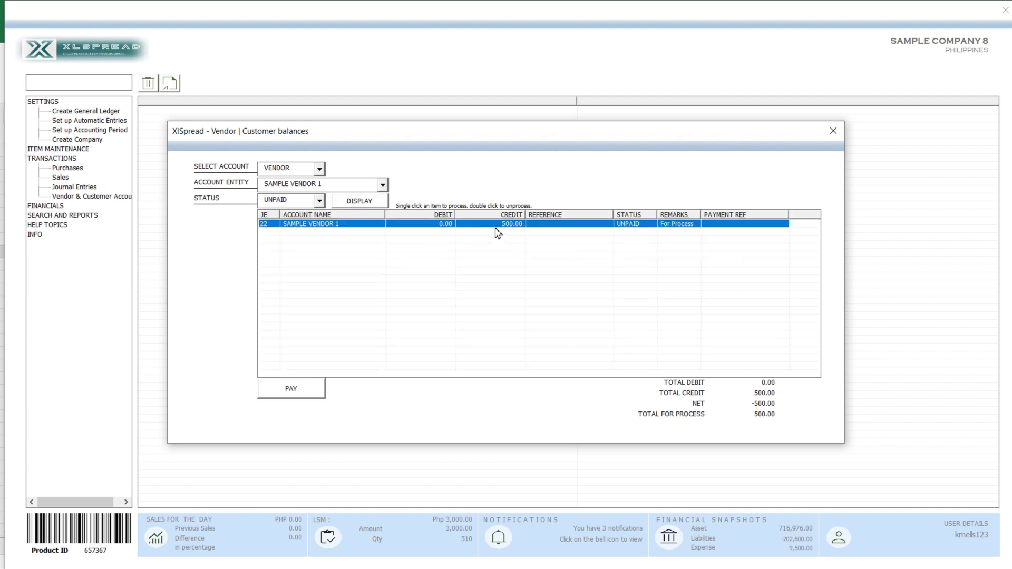
{"action": "left_click", "coordinate": [312, 390]}
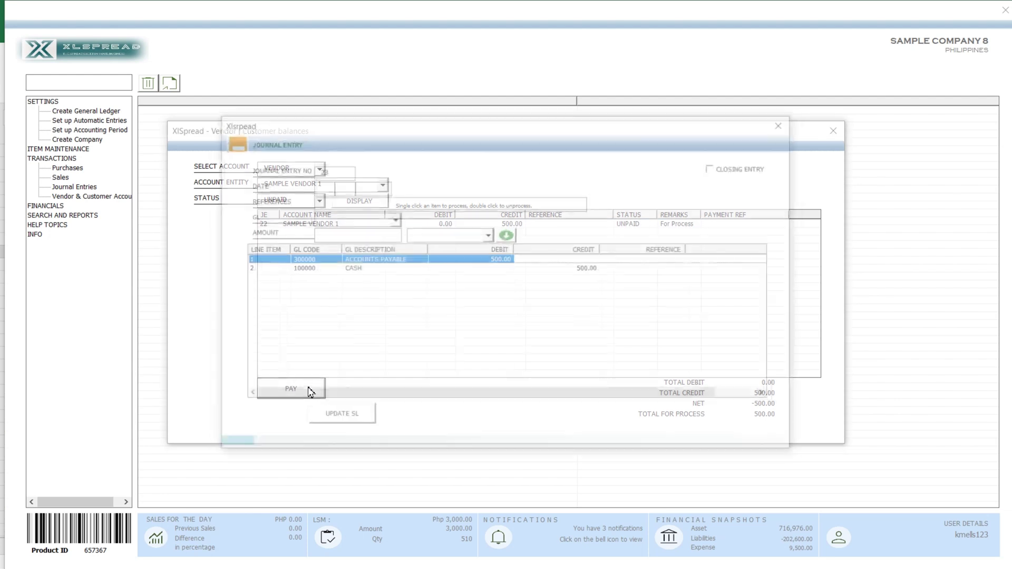